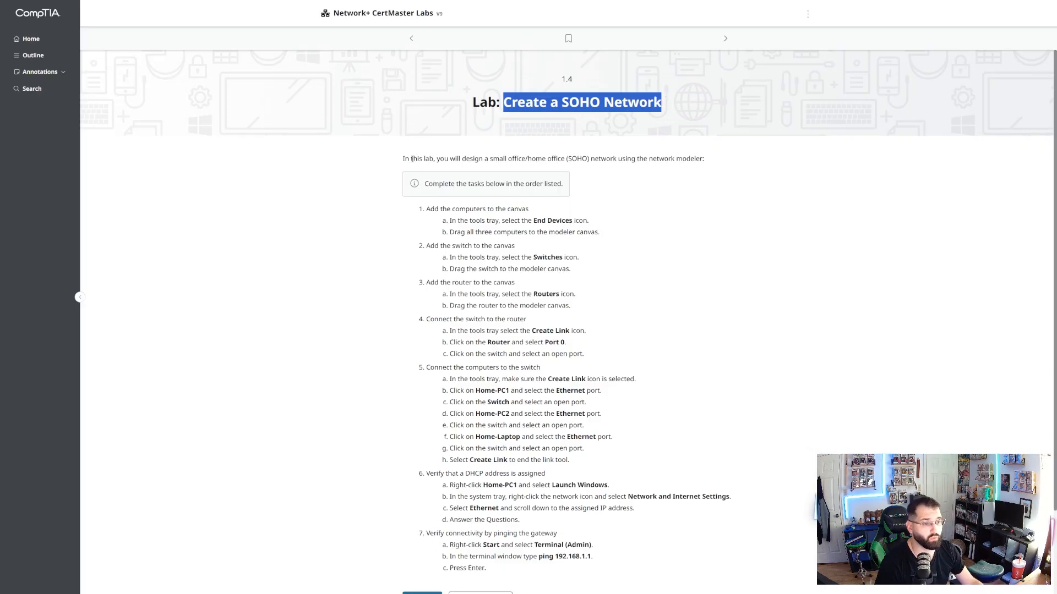
# Read through the SOHO network lab's task list, from adding the computers to pinging the gateway.
pyautogui.moveTo(404, 159); pyautogui.dragTo(590, 159)
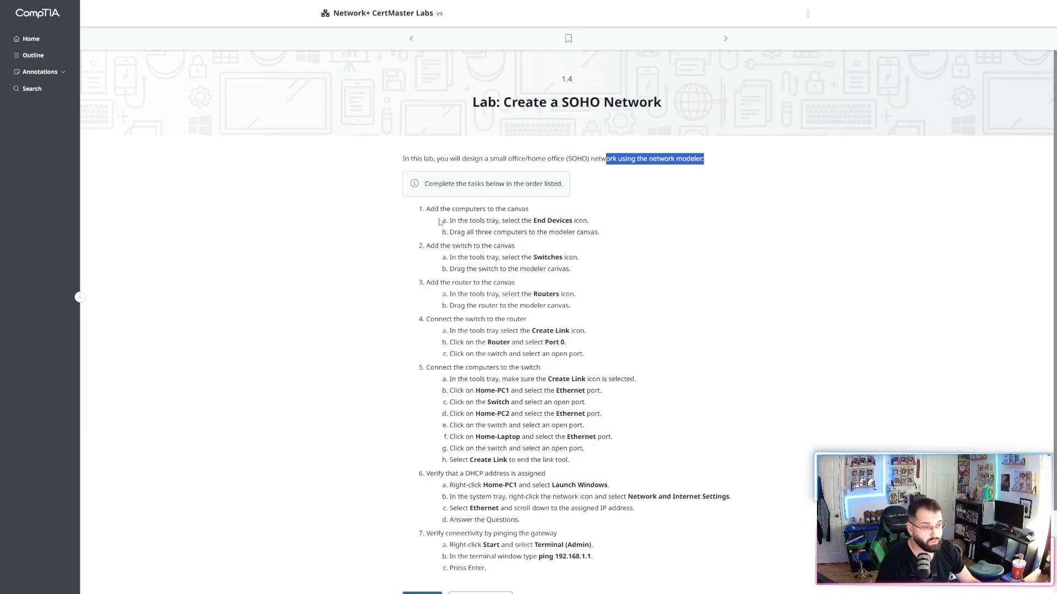
pyautogui.moveTo(441, 209); pyautogui.dragTo(529, 209)
pyautogui.moveTo(426, 246); pyautogui.dragTo(435, 245)
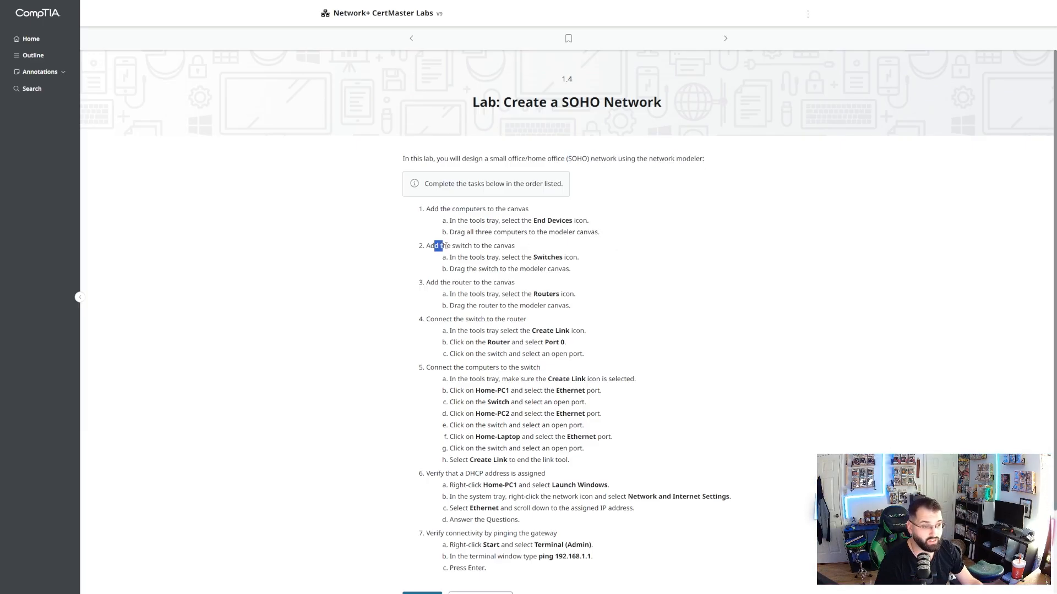
pyautogui.moveTo(516, 244); pyautogui.dragTo(517, 245)
pyautogui.moveTo(429, 283); pyautogui.dragTo(507, 282)
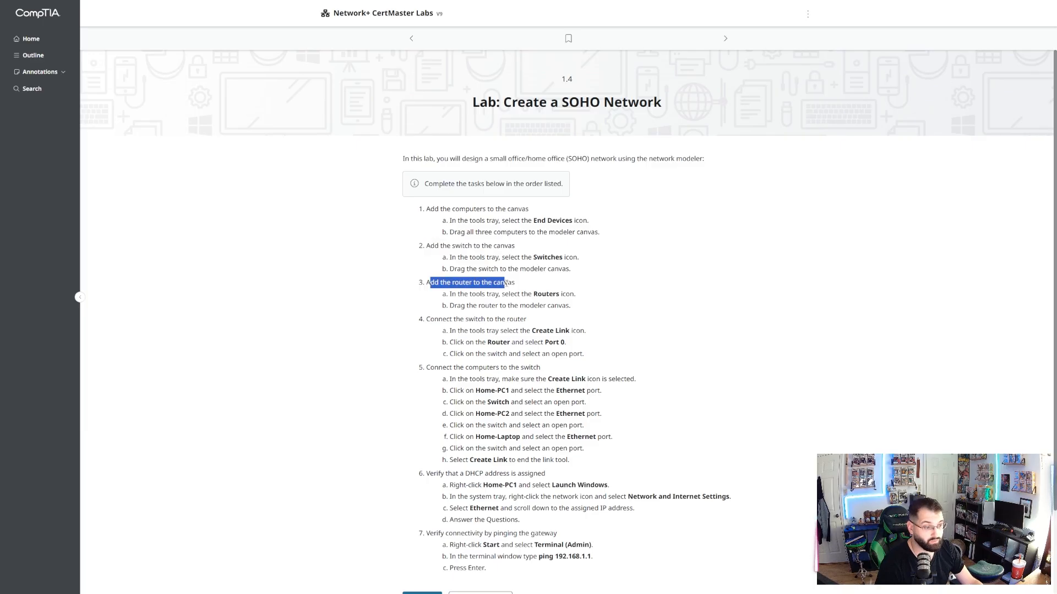
pyautogui.moveTo(439, 319); pyautogui.dragTo(507, 319)
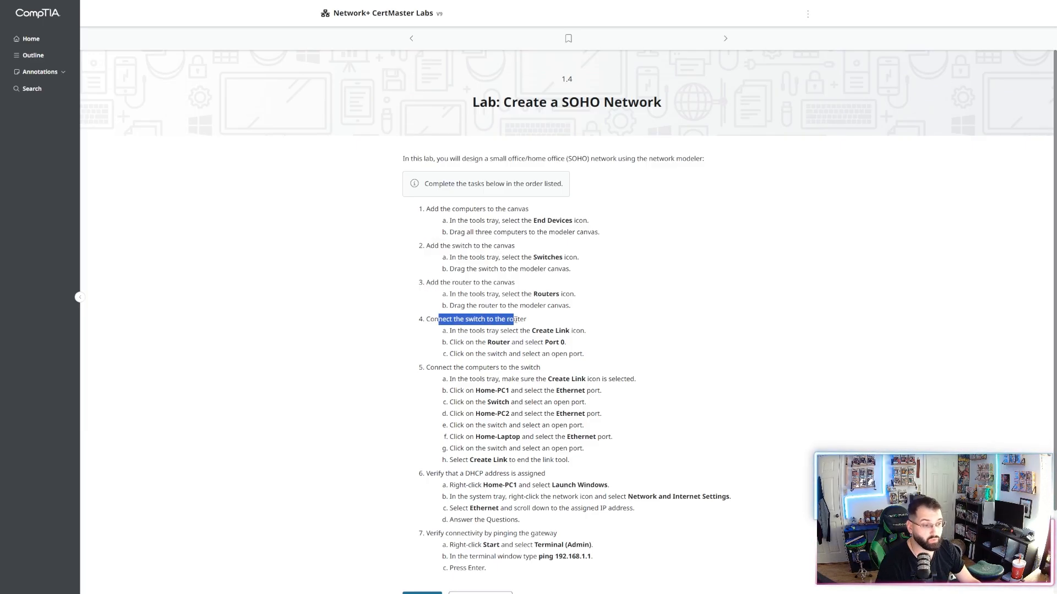
pyautogui.moveTo(435, 367); pyautogui.dragTo(529, 367)
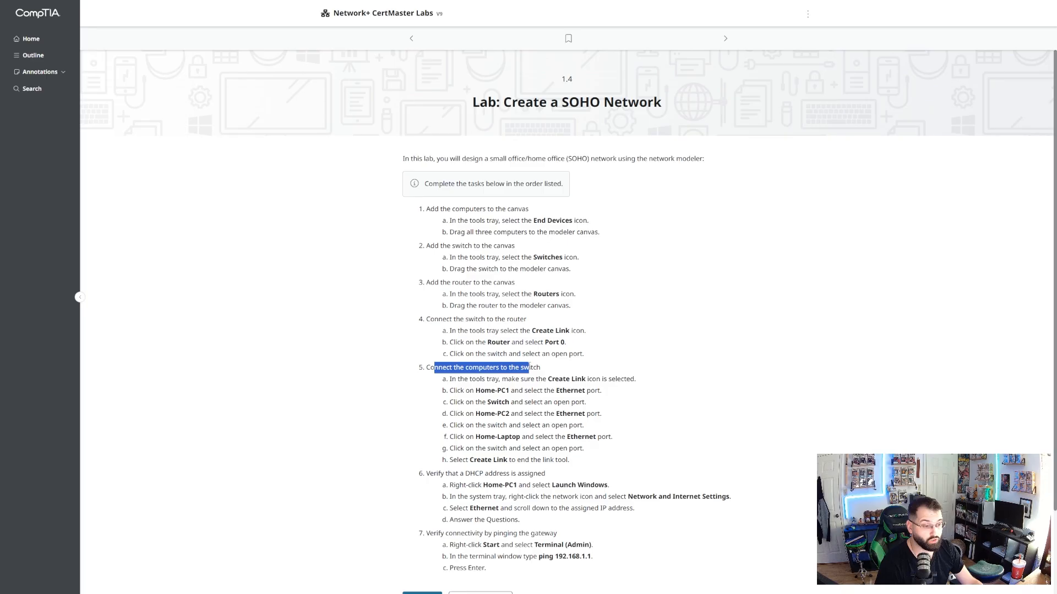
pyautogui.moveTo(436, 473); pyautogui.dragTo(517, 474)
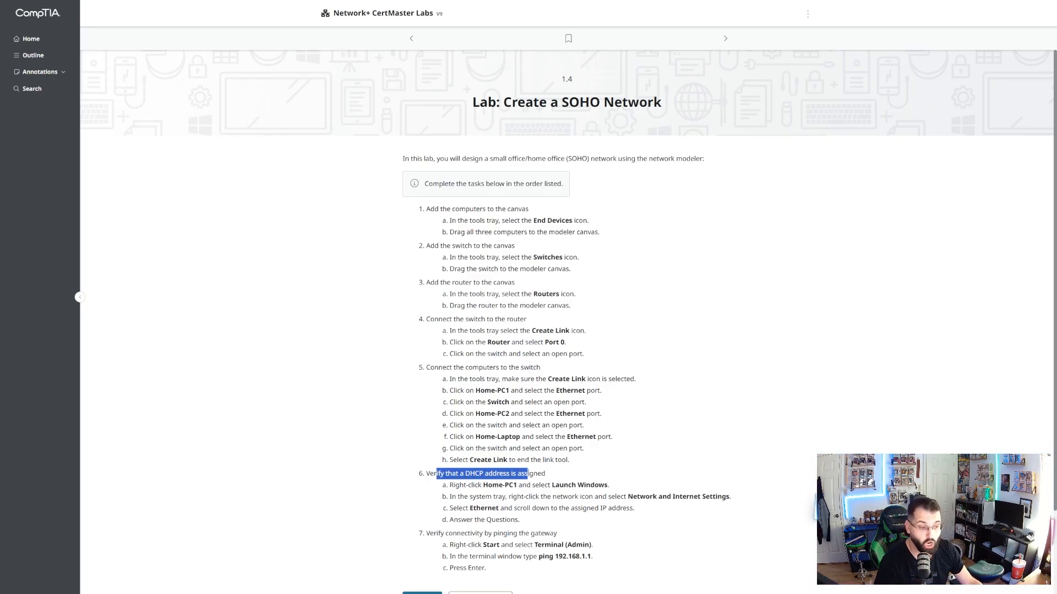
pyautogui.scroll(-2, 527, 475)
pyautogui.moveTo(449, 464); pyautogui.dragTo(540, 464)
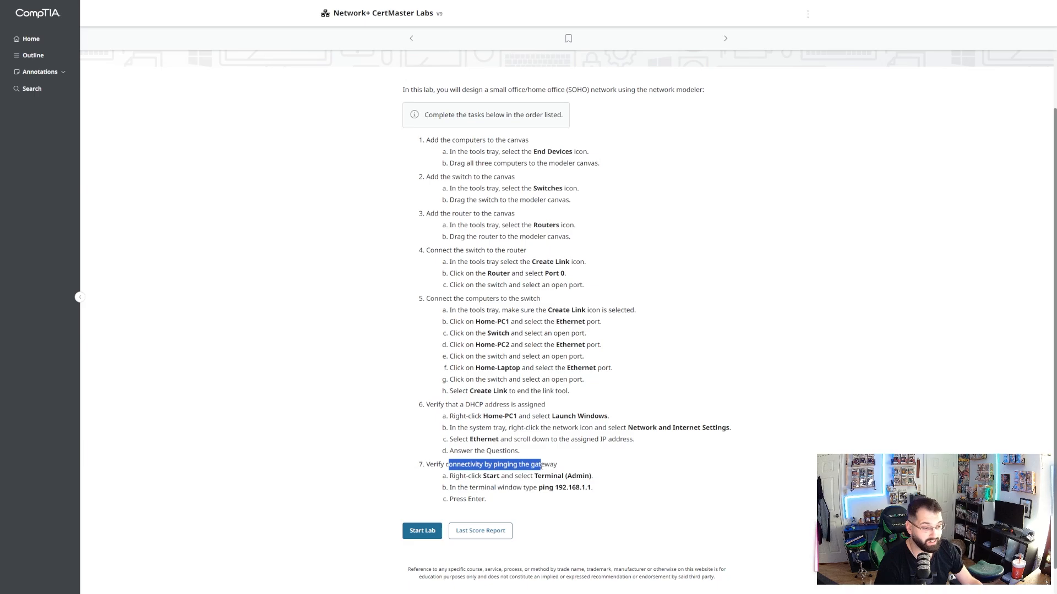
# Start the lab and place the end devices Home-PC1, Home-PC2 and Home-Laptop in a row on the modeler canvas.
pyautogui.click(422, 531)
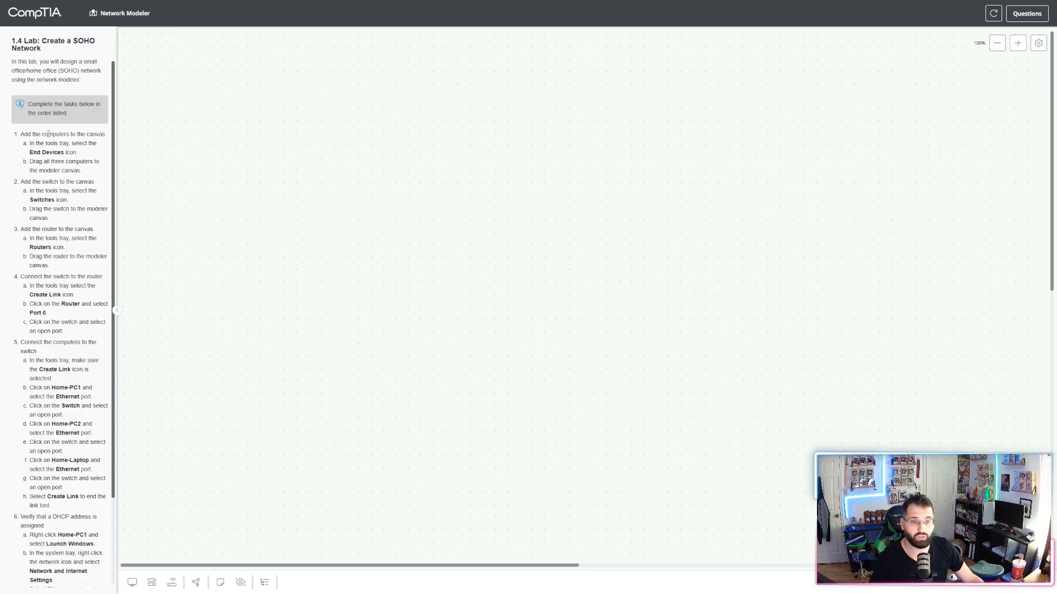
pyautogui.moveTo(27, 132); pyautogui.dragTo(72, 153)
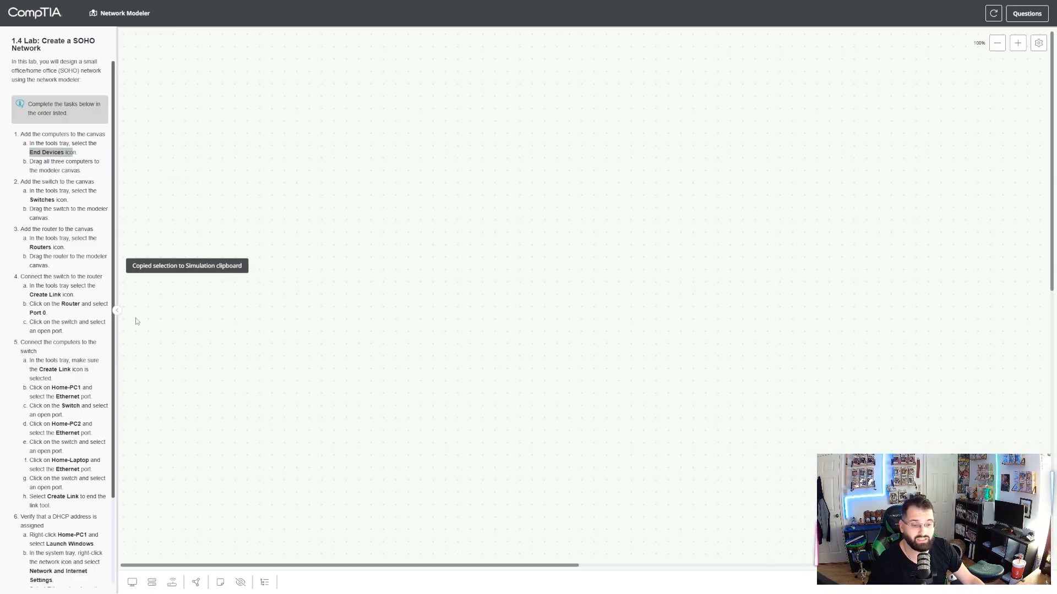
pyautogui.click(132, 583)
pyautogui.moveTo(136, 531); pyautogui.dragTo(309, 354)
pyautogui.moveTo(136, 531); pyautogui.dragTo(435, 349)
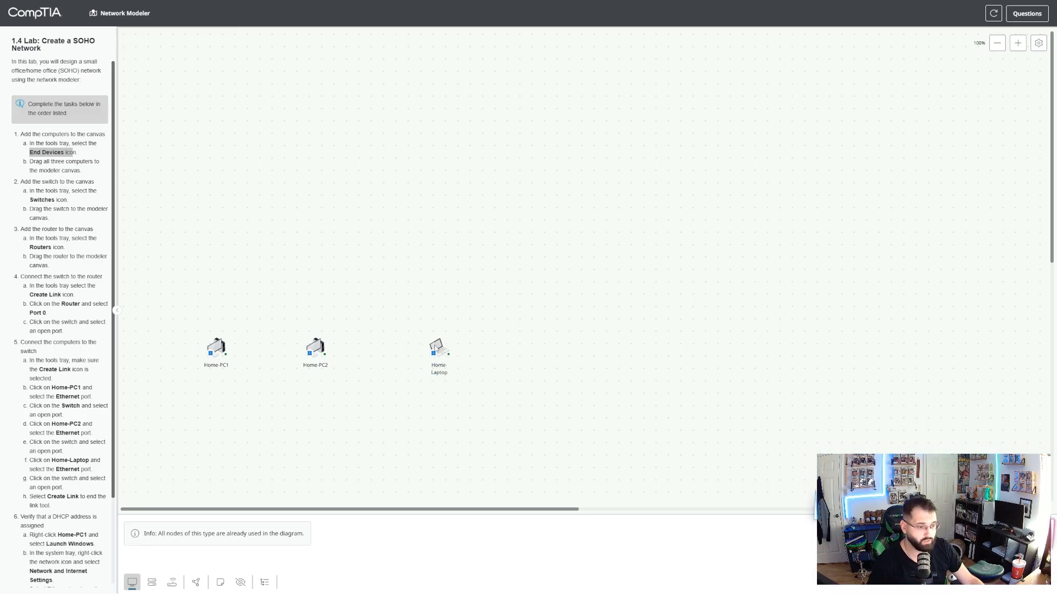
# Place the switch on the canvas above the computers and the router above the switch.
pyautogui.moveTo(80, 179); pyautogui.dragTo(48, 200)
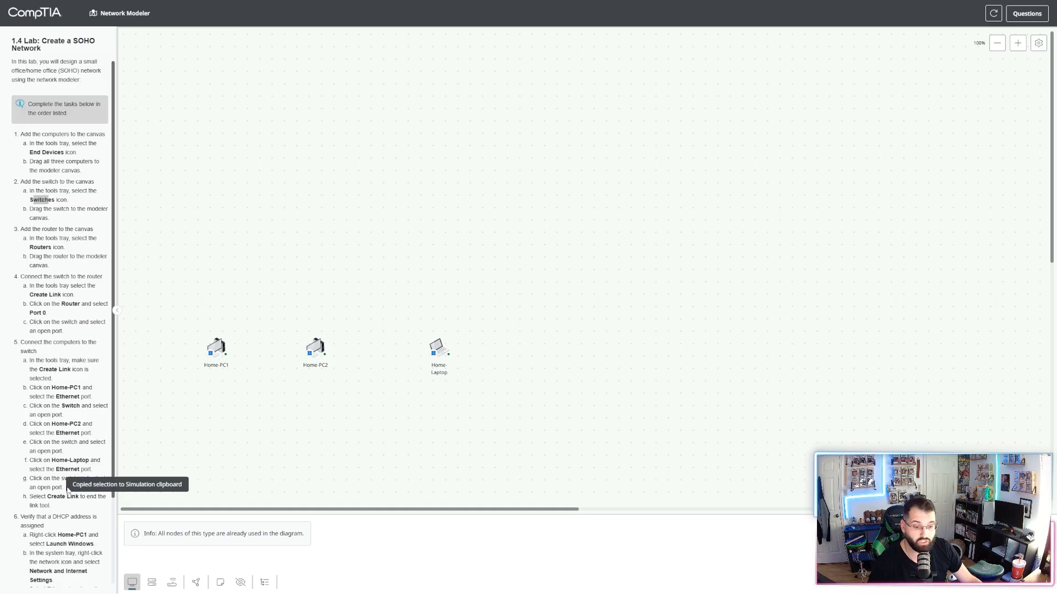
pyautogui.click(152, 582)
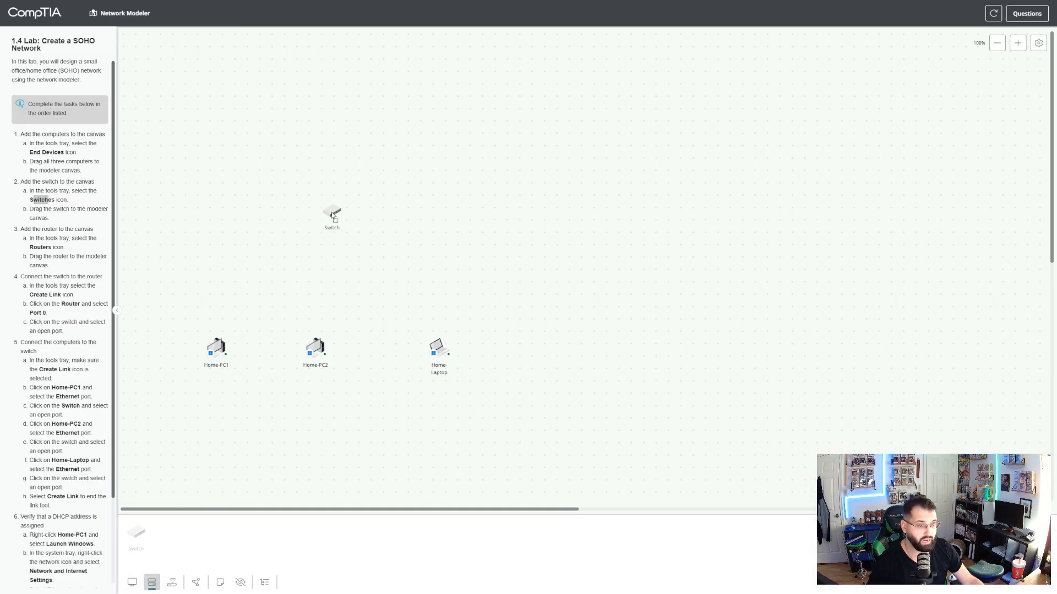
pyautogui.moveTo(324, 212); pyautogui.dragTo(323, 210)
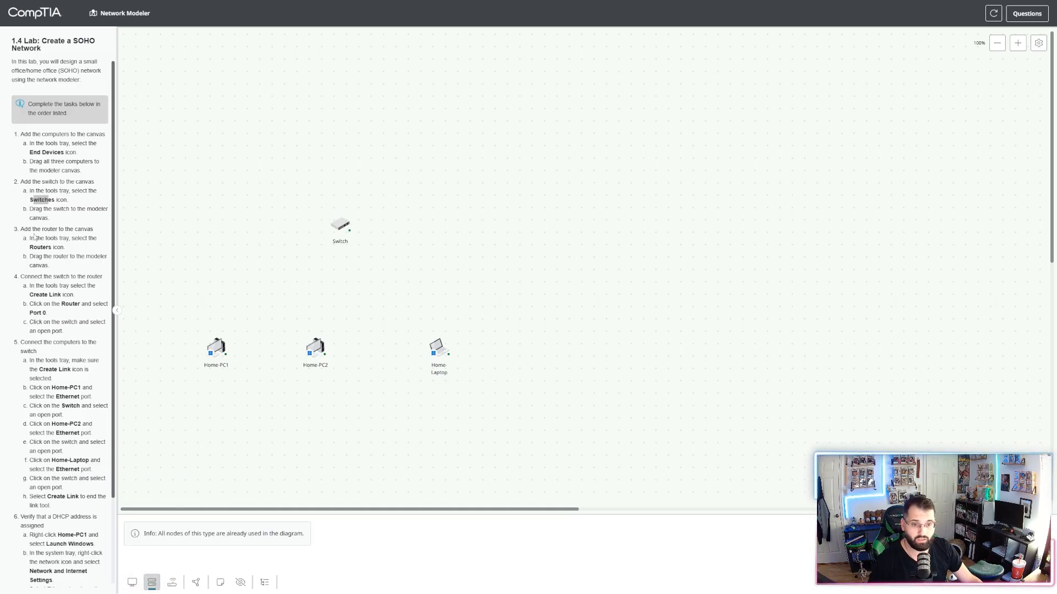
pyautogui.moveTo(38, 247); pyautogui.dragTo(57, 247)
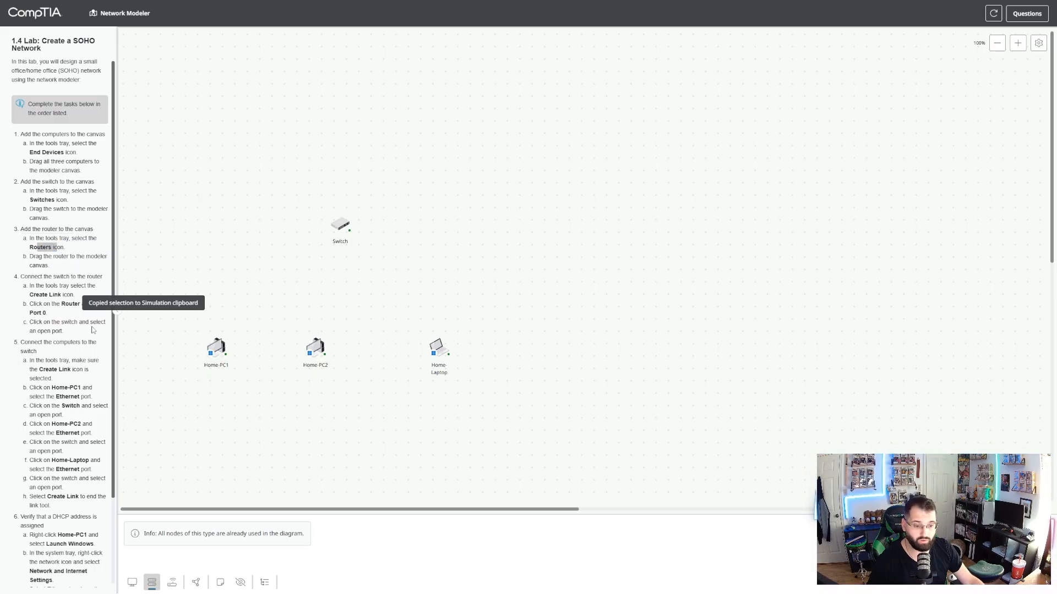
pyautogui.click(171, 584)
pyautogui.moveTo(209, 436); pyautogui.dragTo(347, 122)
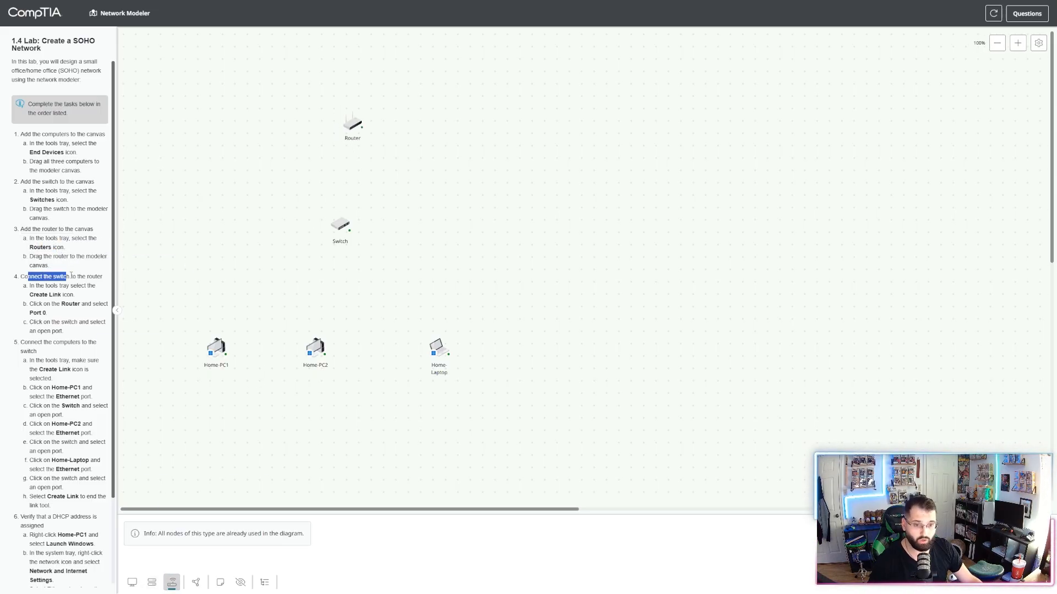
# Create a link from Router port 0 to Switch port 0.
pyautogui.moveTo(70, 275); pyautogui.dragTo(97, 277)
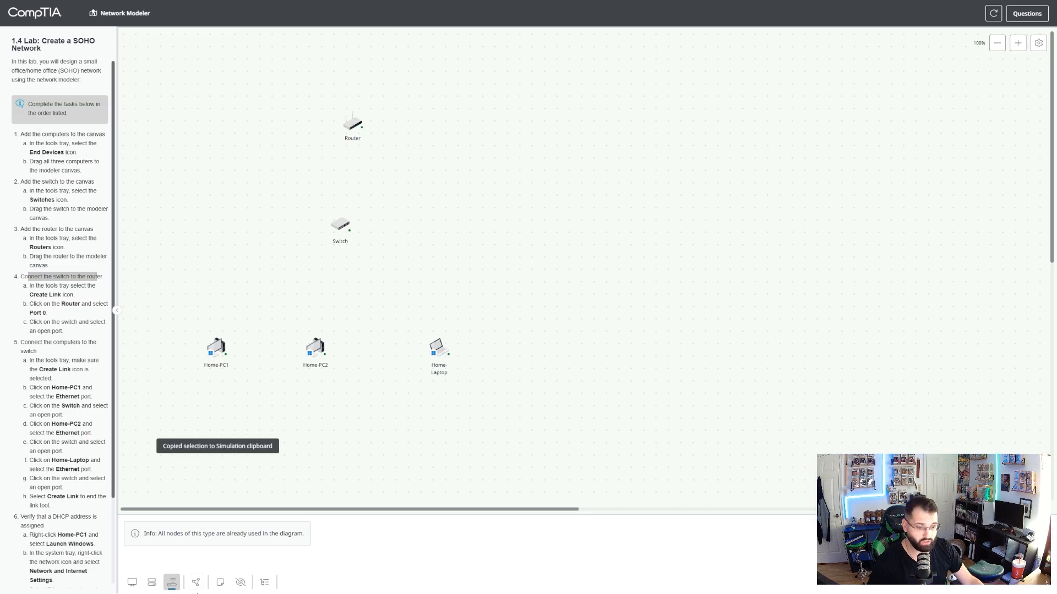
pyautogui.click(197, 583)
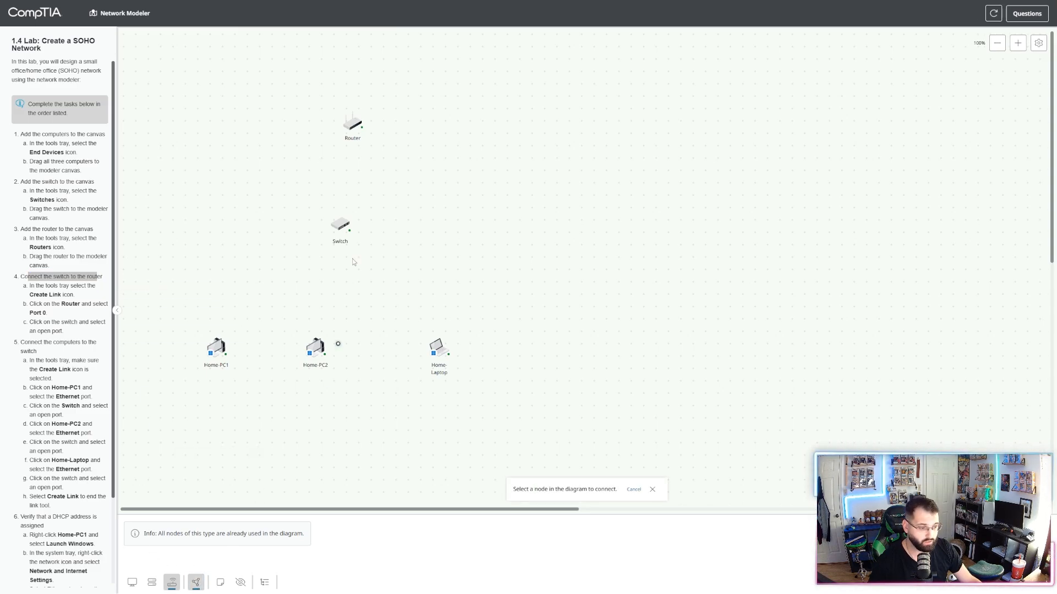
pyautogui.click(355, 129)
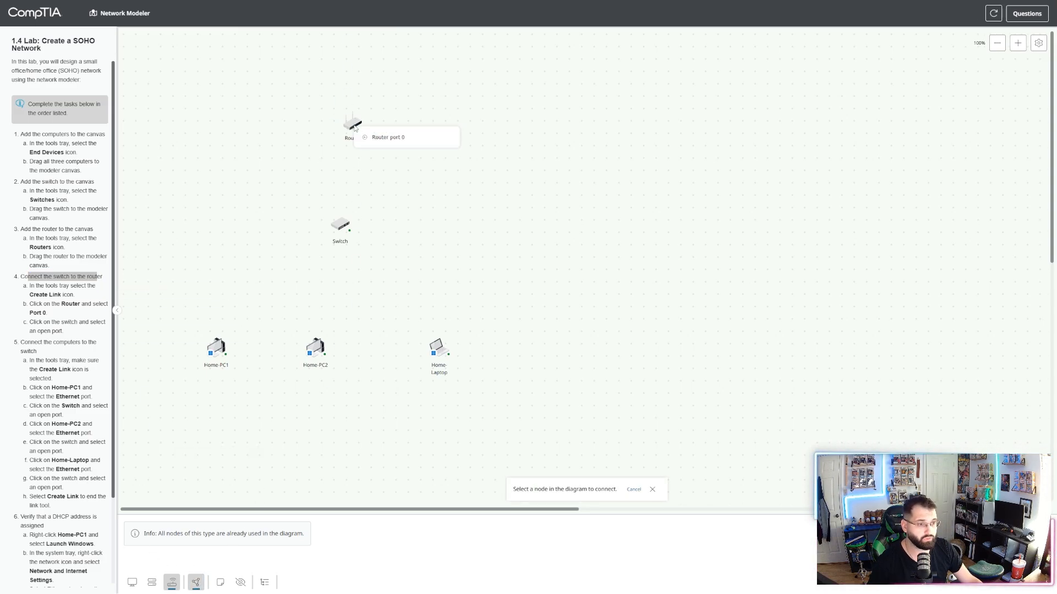
pyautogui.click(402, 144)
pyautogui.click(340, 224)
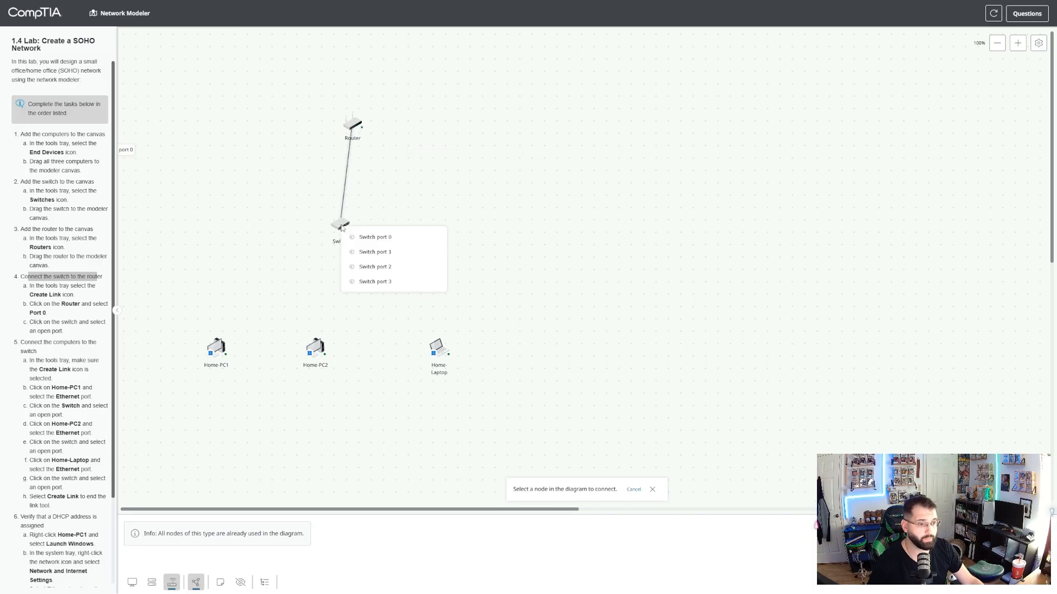
pyautogui.click(387, 239)
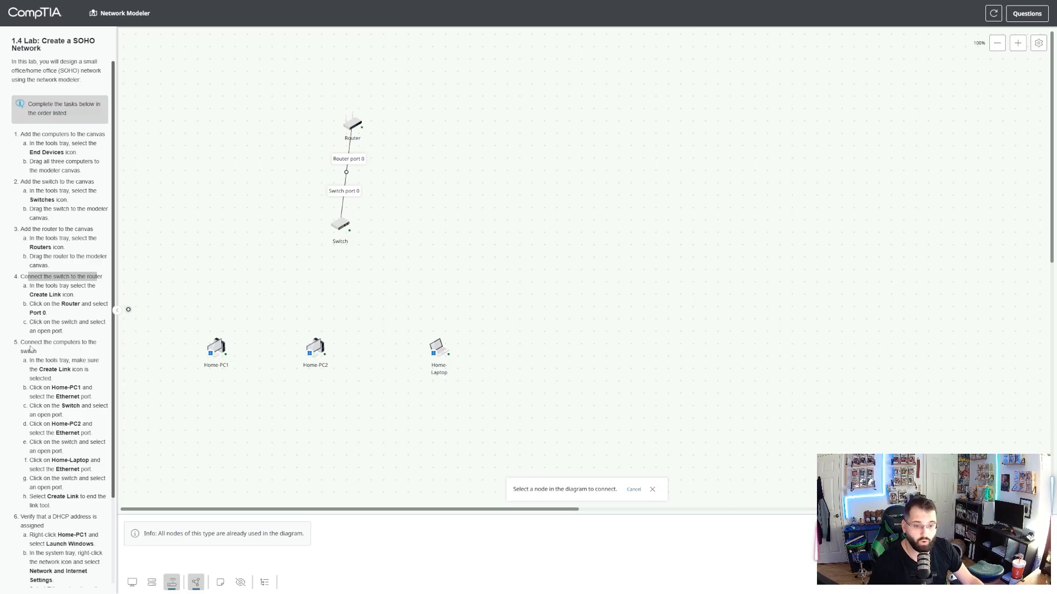
# Link the Ethernet port of Home-PC1 to Switch port 1.
pyautogui.moveTo(37, 341)
pyautogui.mouseDown()
pyautogui.moveTo(77, 342)
pyautogui.moveTo(37, 352)
pyautogui.mouseUp()
pyautogui.hotkey('ctrl', 'c')
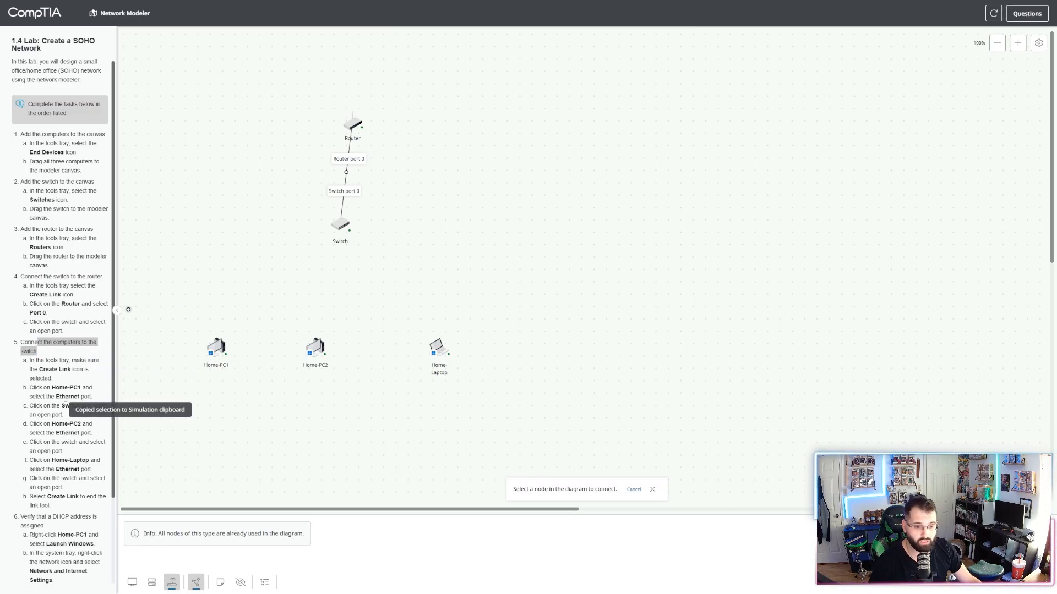
pyautogui.moveTo(51, 387); pyautogui.dragTo(84, 469)
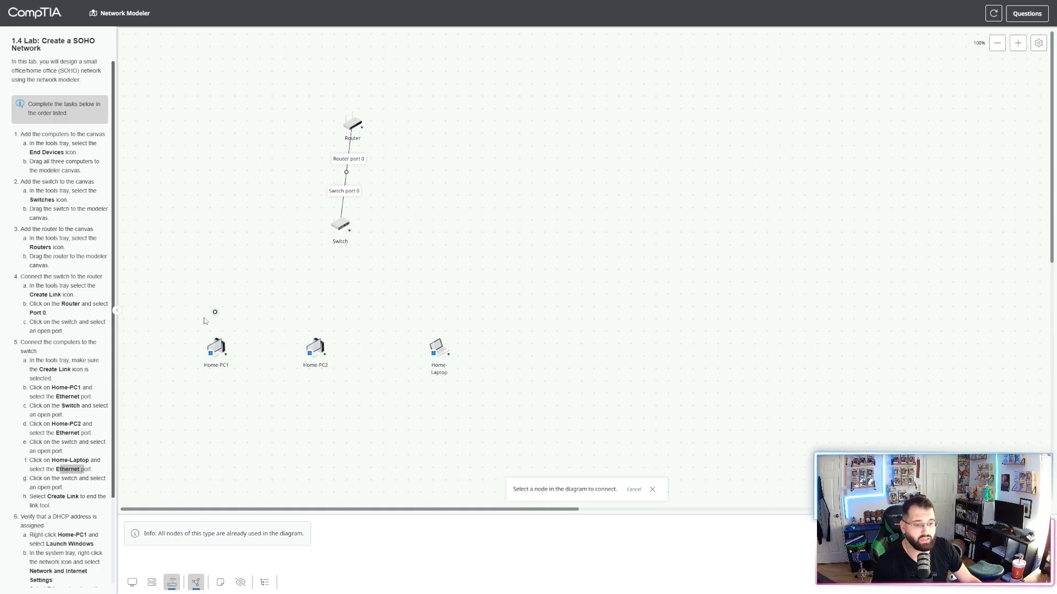
pyautogui.click(216, 346)
pyautogui.click(243, 357)
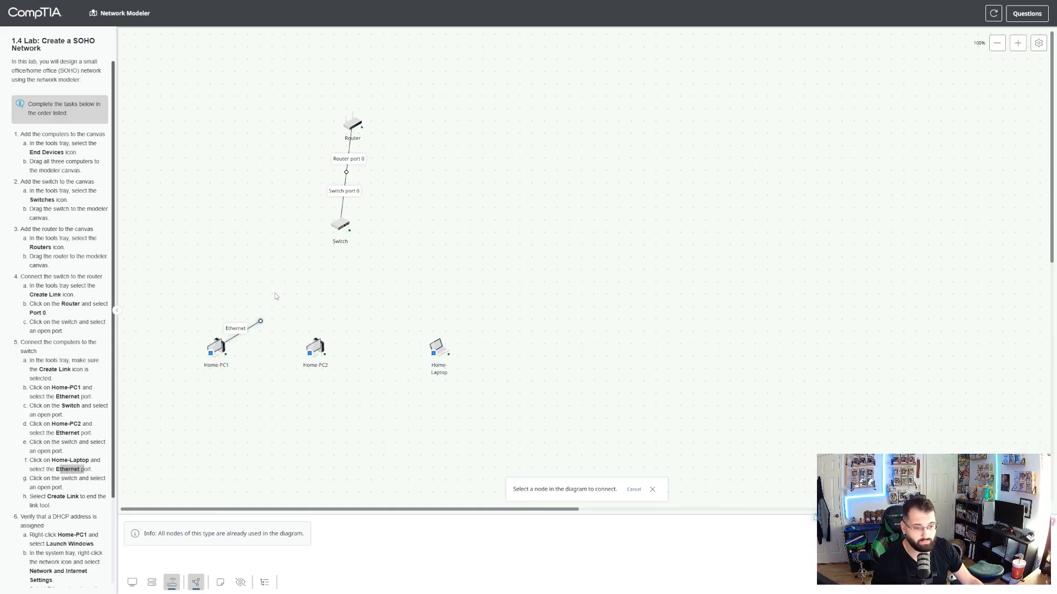
pyautogui.click(340, 227)
pyautogui.click(366, 246)
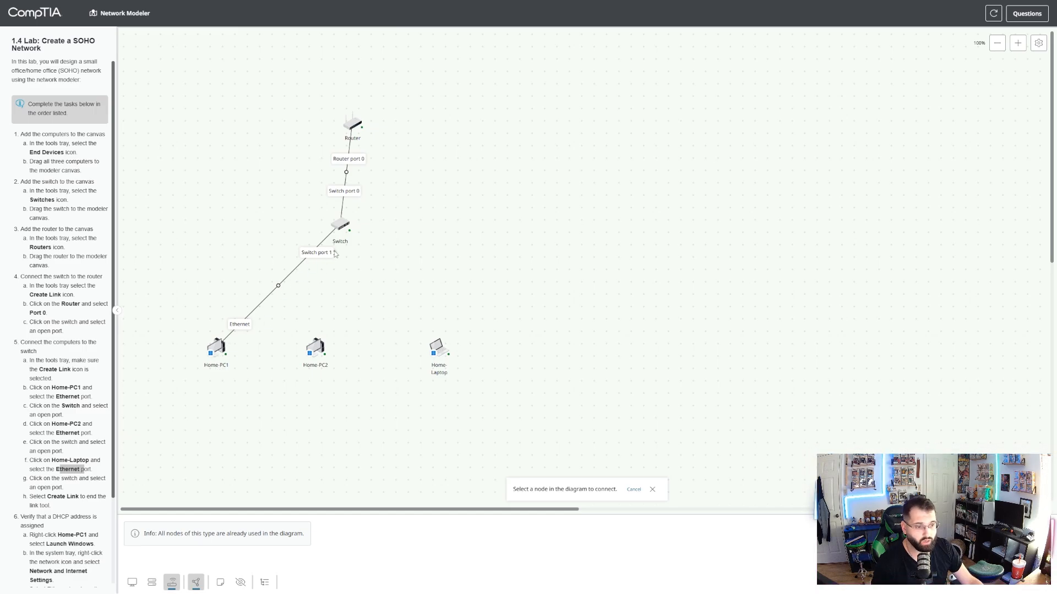
# Link the Ethernet port of Home-PC2 to Switch port 2 and that of Home-Laptop to Switch port 3.
pyautogui.click(339, 361)
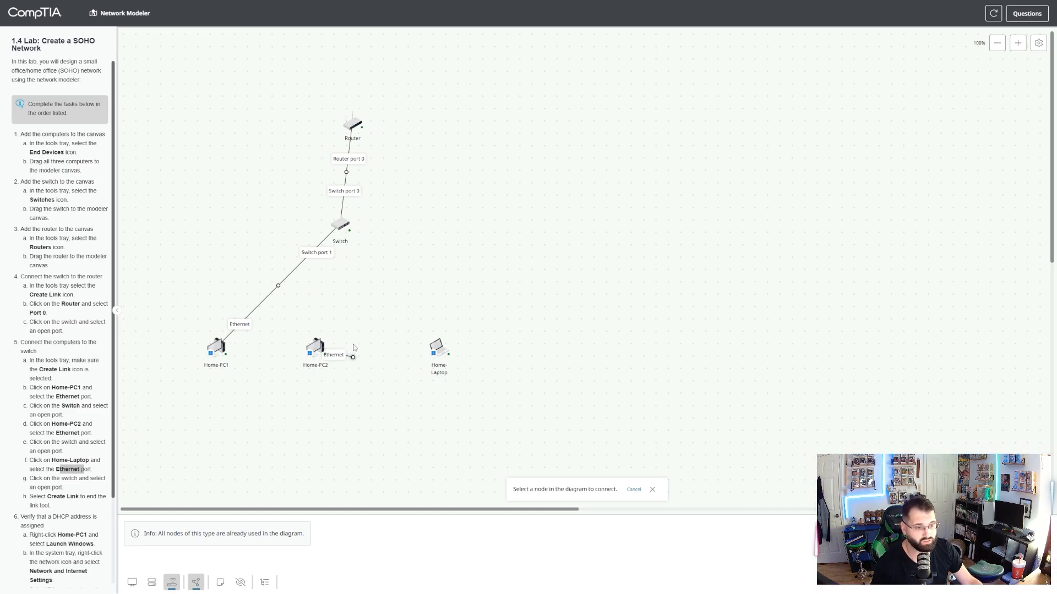
pyautogui.click(340, 226)
pyautogui.click(381, 240)
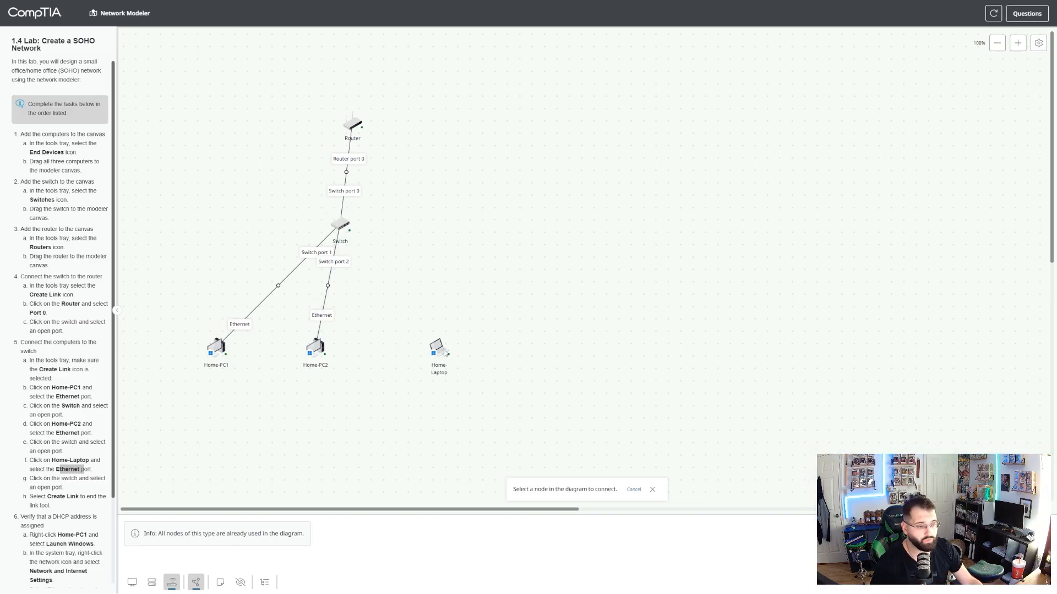
pyautogui.click(469, 362)
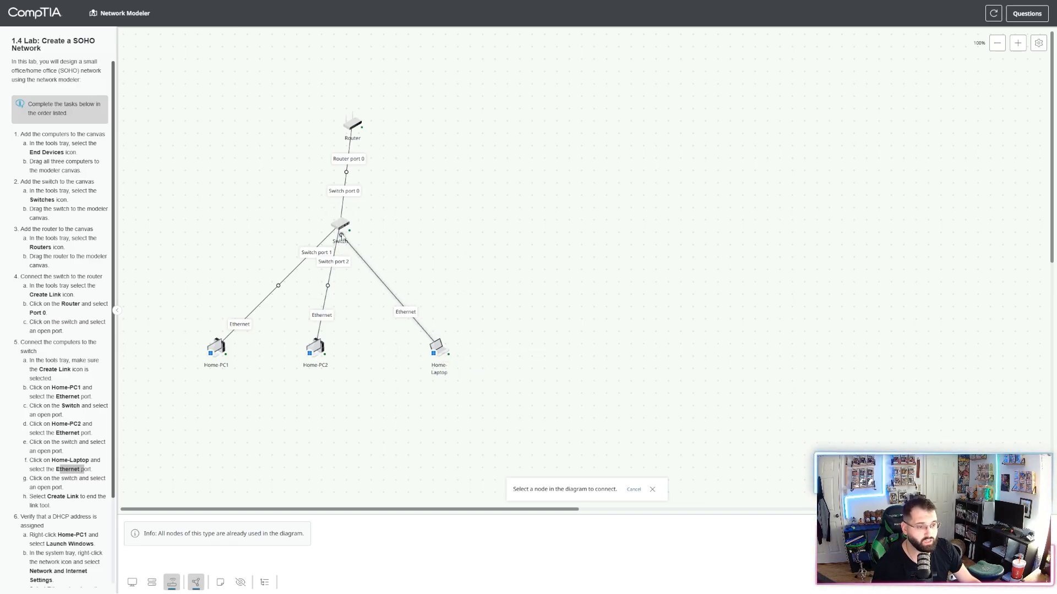
pyautogui.click(340, 225)
pyautogui.click(374, 233)
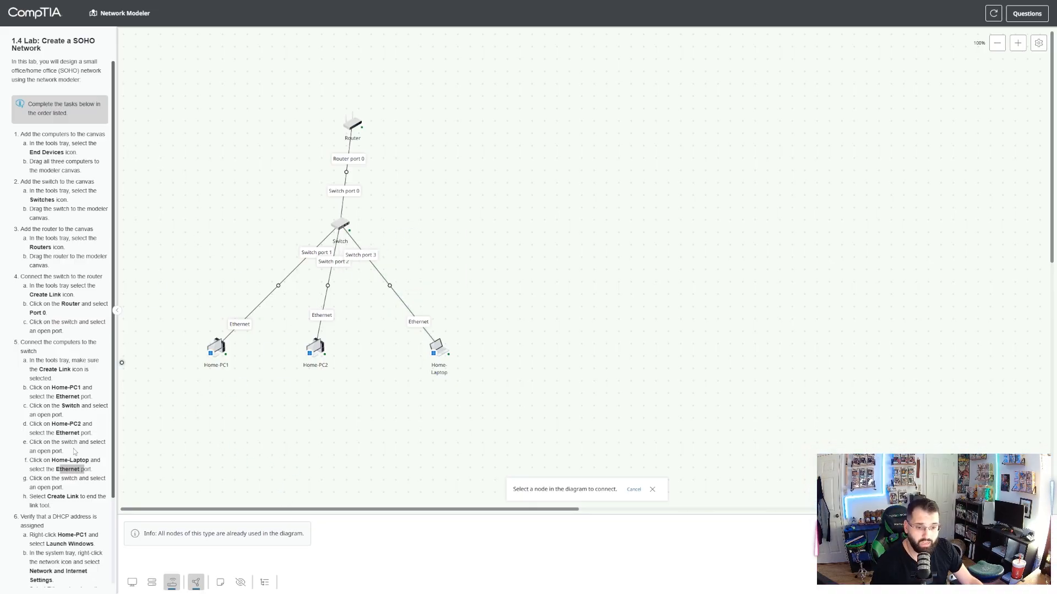
# End the link tool and launch Windows on Home-PC1.
pyautogui.scroll(-2, 76, 451)
pyautogui.moveTo(31, 413); pyautogui.dragTo(87, 431)
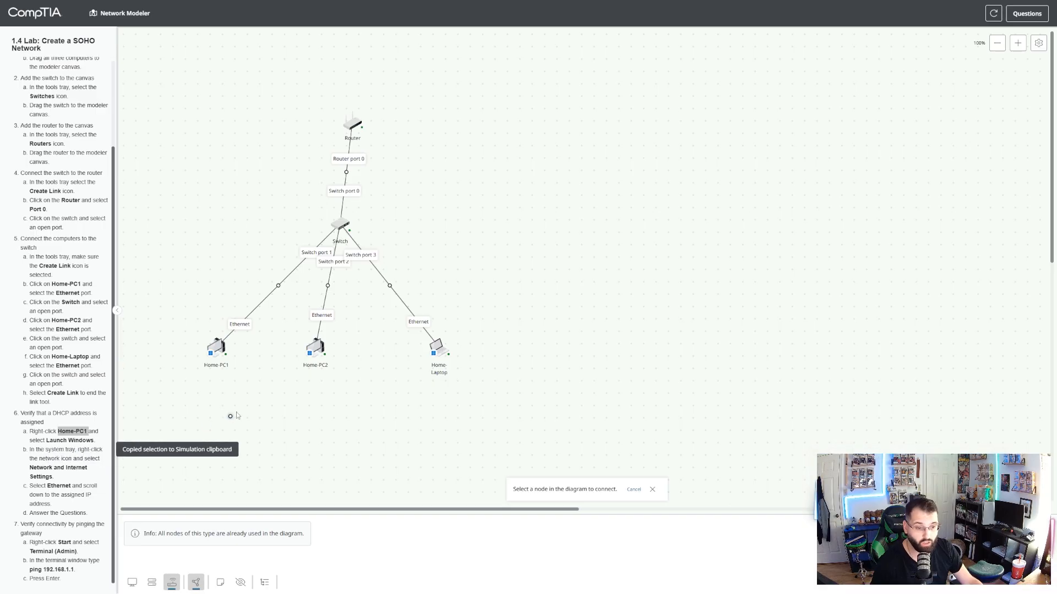
pyautogui.click(196, 582)
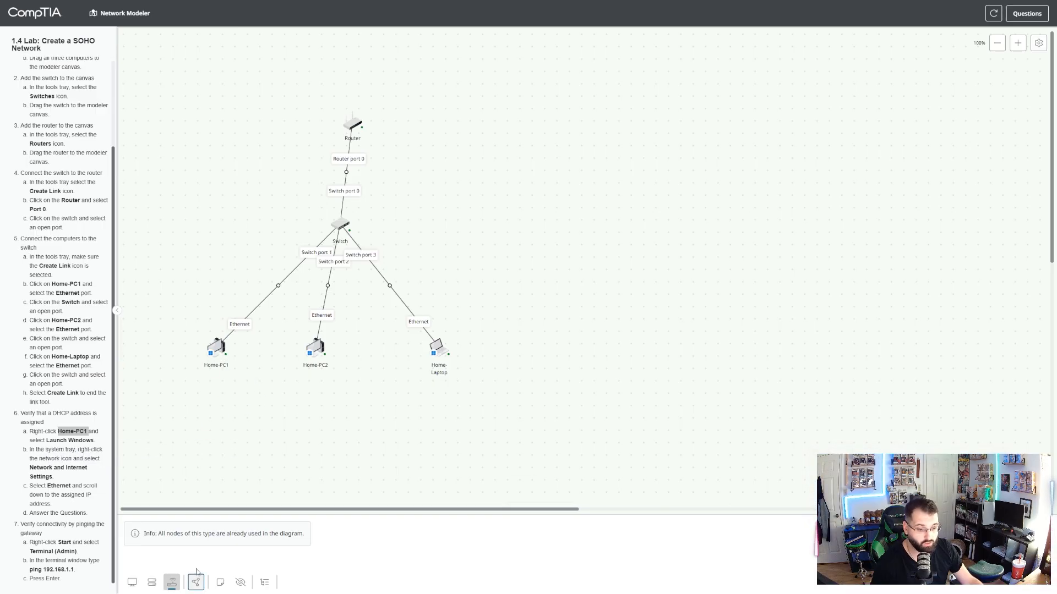
pyautogui.rightClick(216, 355)
pyautogui.click(253, 364)
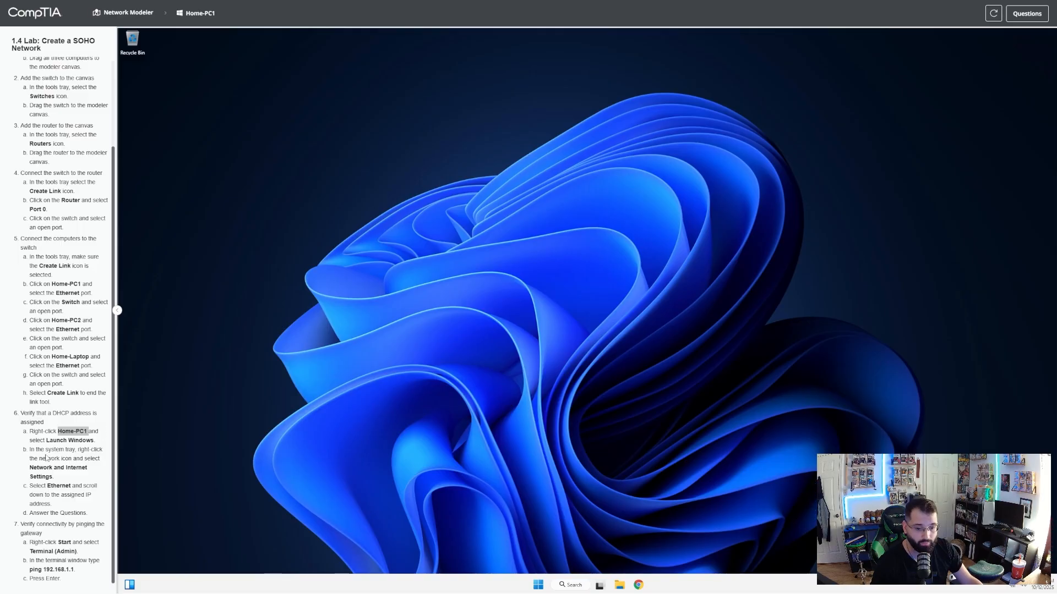
# Open the Ethernet details in Home-PC1's Network and Internet Settings and check the assigned IPv4 address.
pyautogui.moveTo(78, 450); pyautogui.dragTo(97, 477)
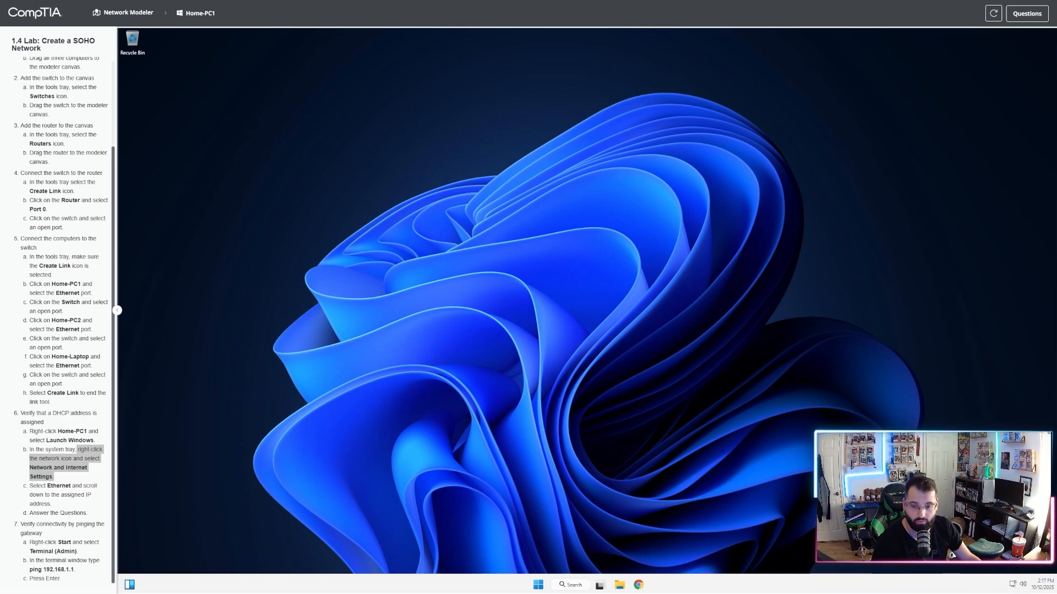
pyautogui.click(1000, 561)
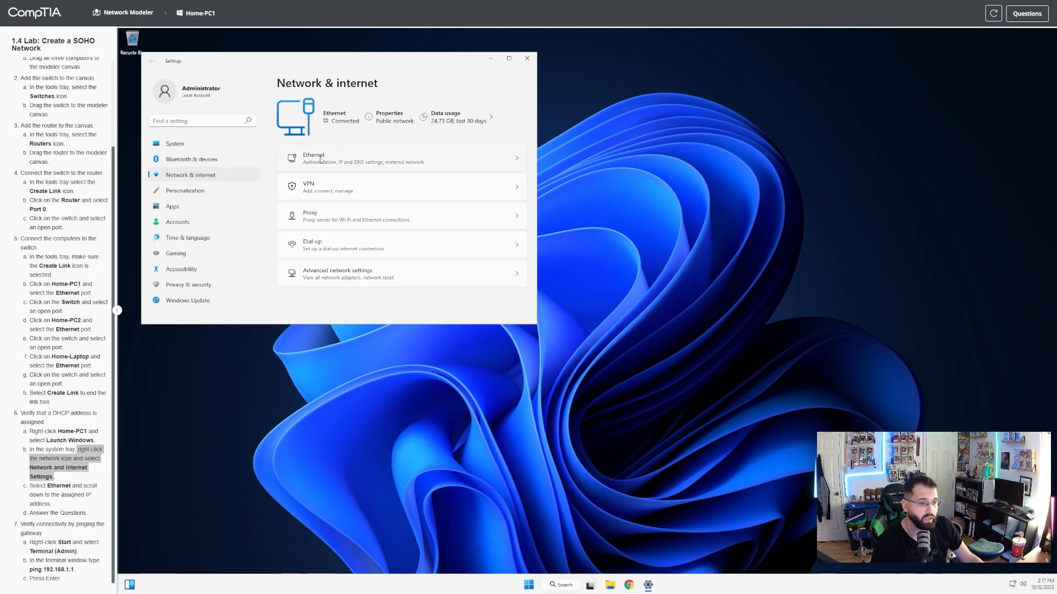
pyautogui.click(492, 160)
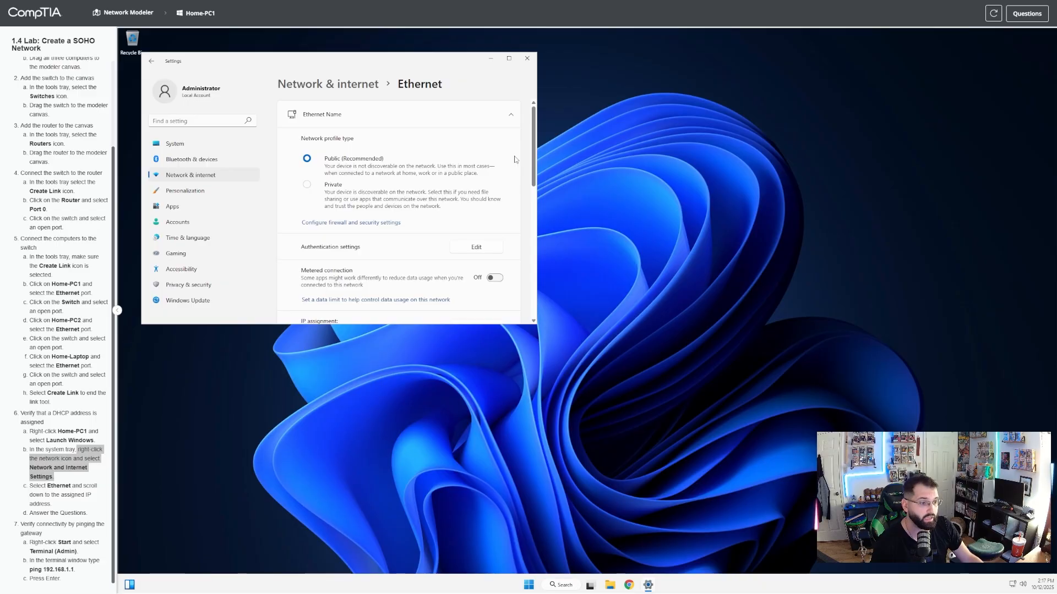
pyautogui.scroll(-5, 442, 165)
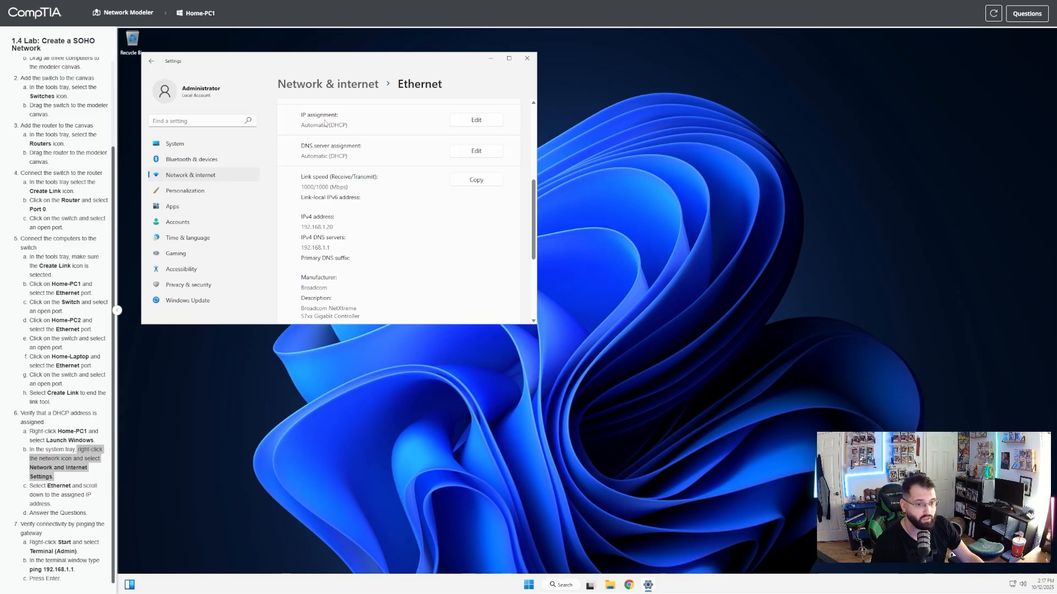
# Answer the lab questions with network 192.168.1.0 for Home-PC1 and 192.168.1.1 as its DNS server's IP address.
pyautogui.click(1027, 14)
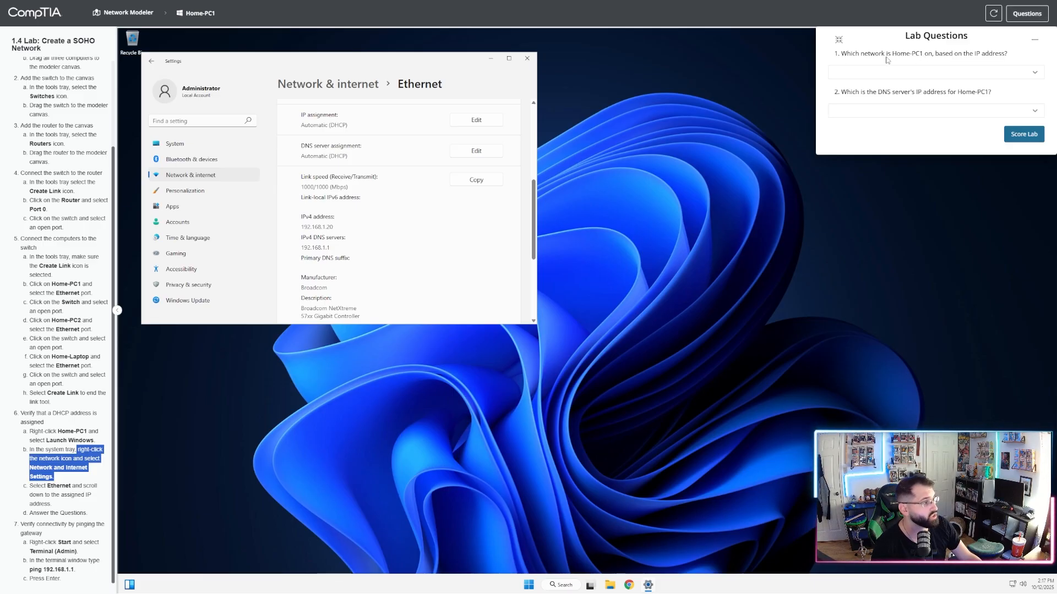
pyautogui.click(927, 70)
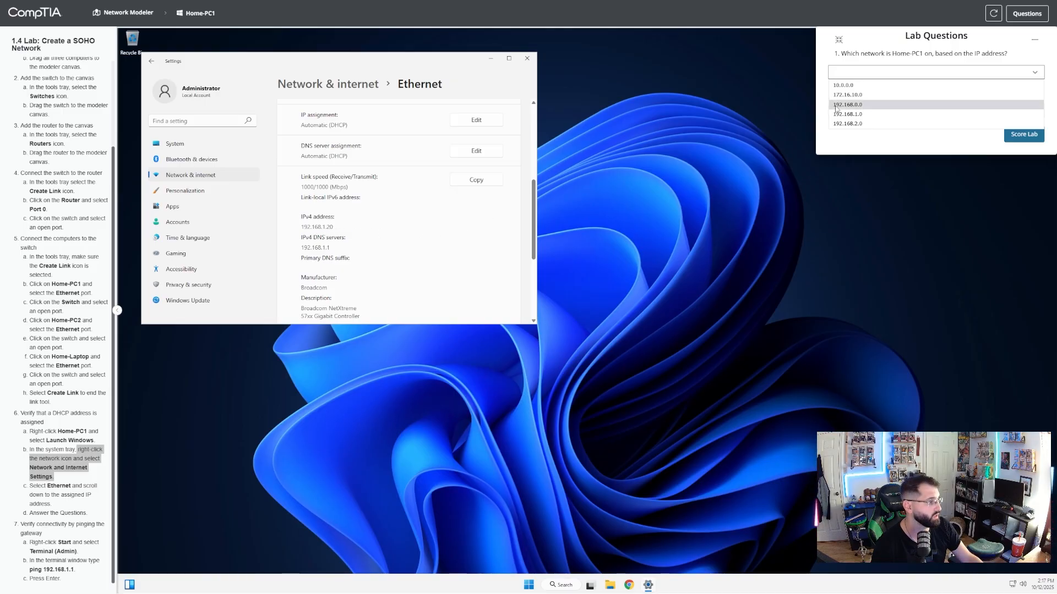
pyautogui.click(863, 117)
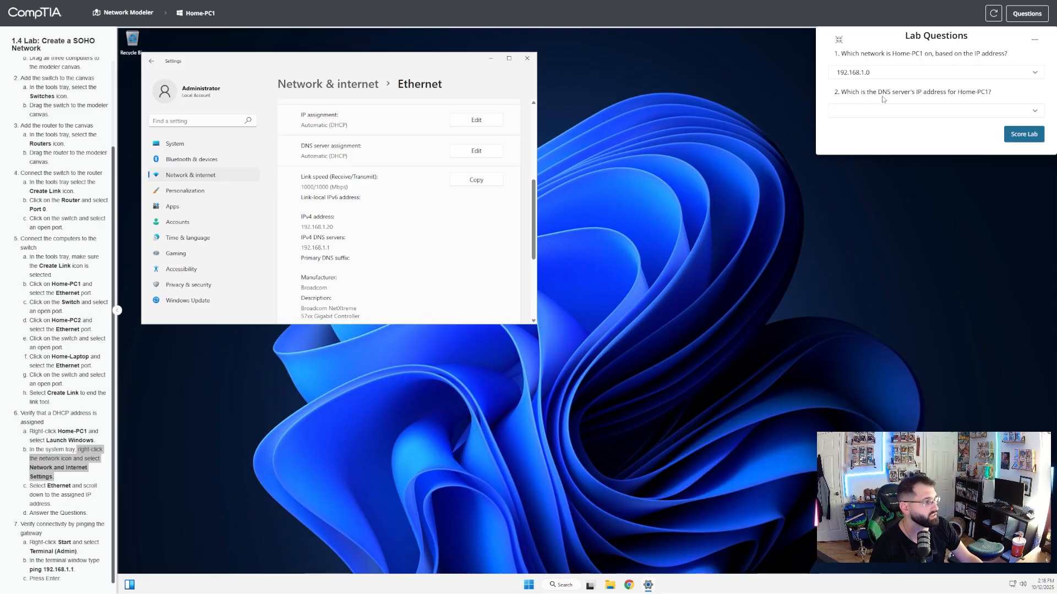
pyautogui.click(989, 113)
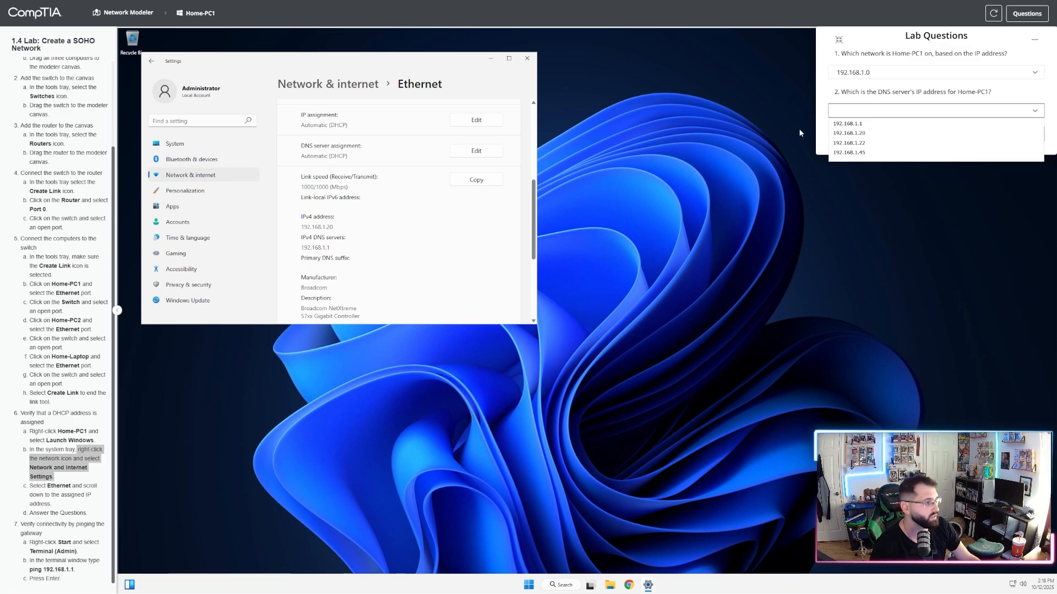
pyautogui.click(856, 126)
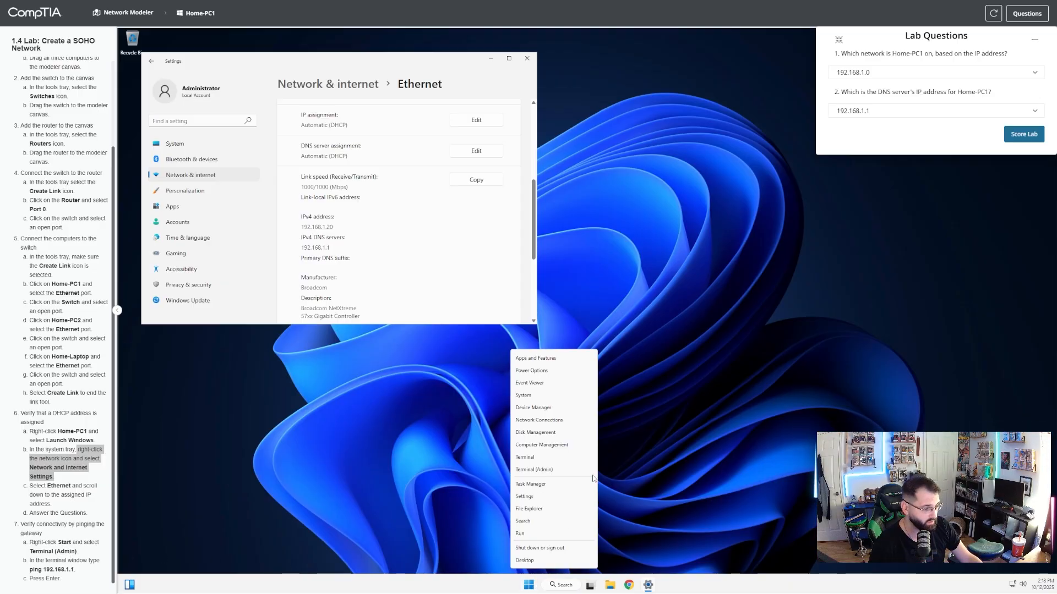
# Ping the gateway at 192.168.1.1 from an administrator terminal on Home-PC1 and check the packet statistics.
pyautogui.click(550, 471)
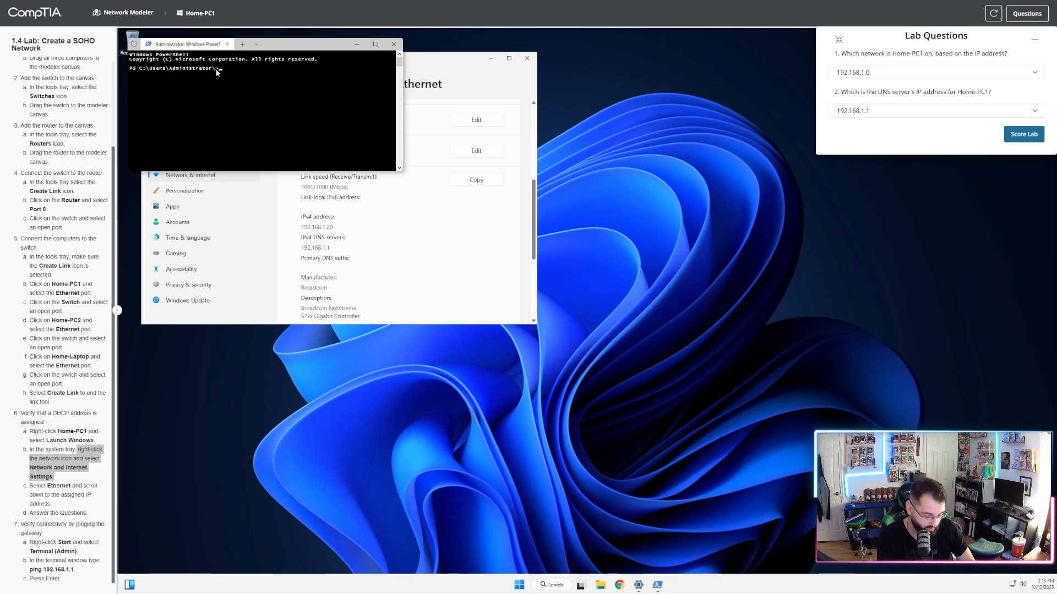
pyautogui.write('ping ')
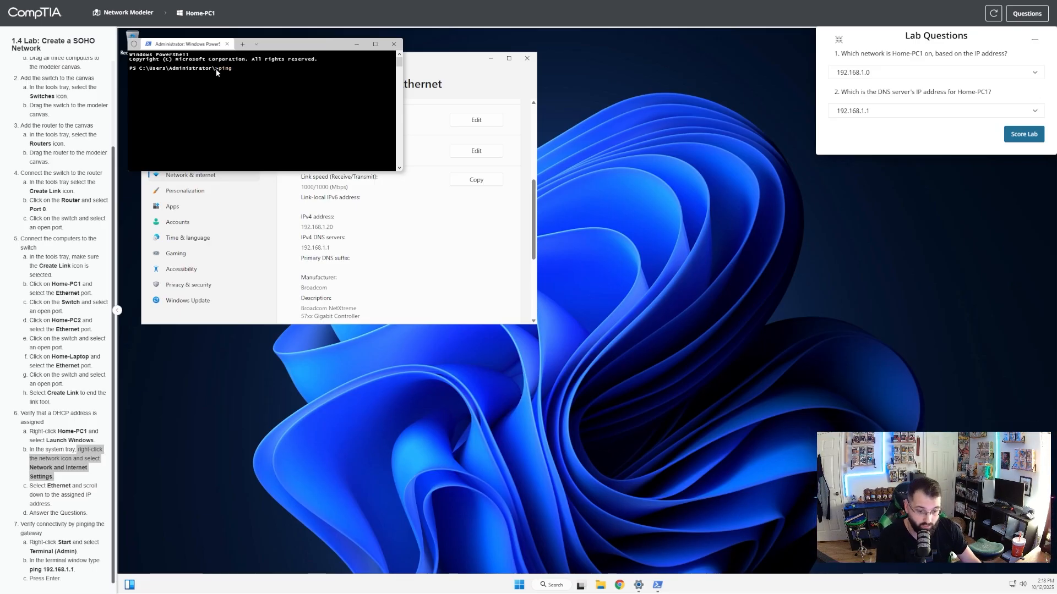
pyautogui.write('192.')
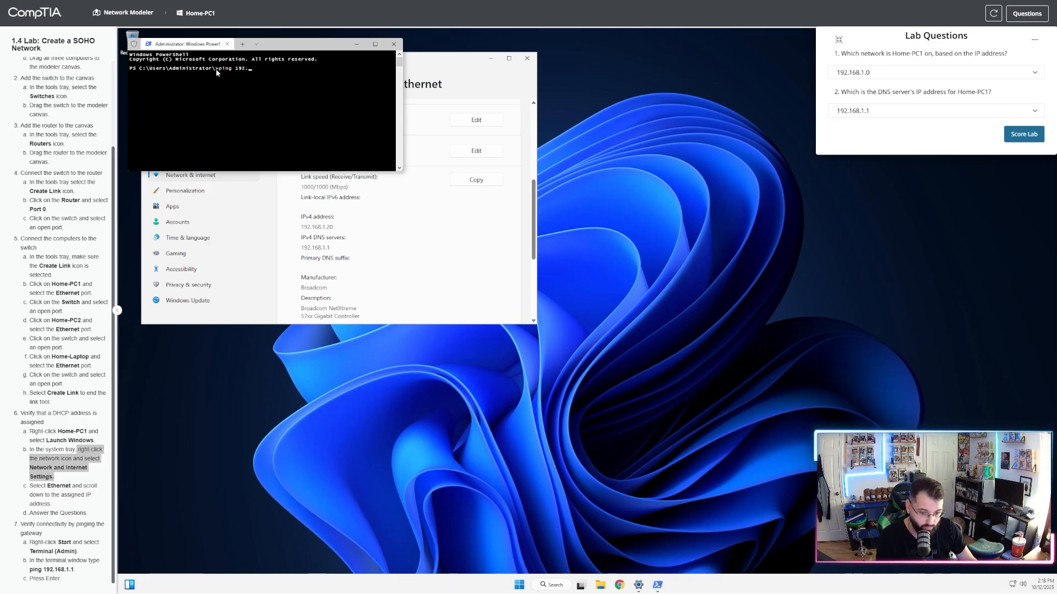
pyautogui.write('168.1.1')
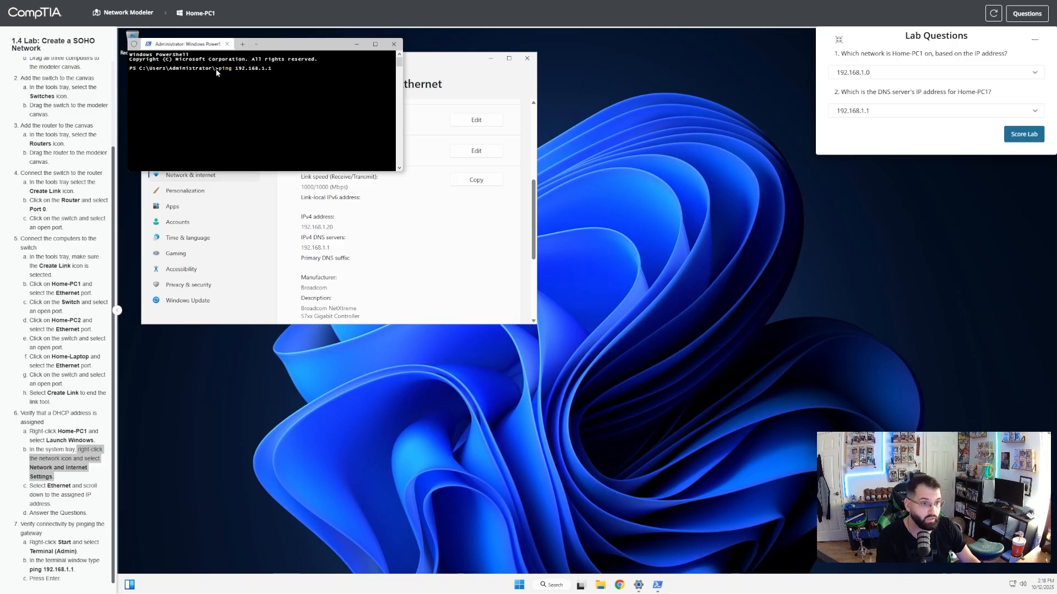
pyautogui.press('Return')
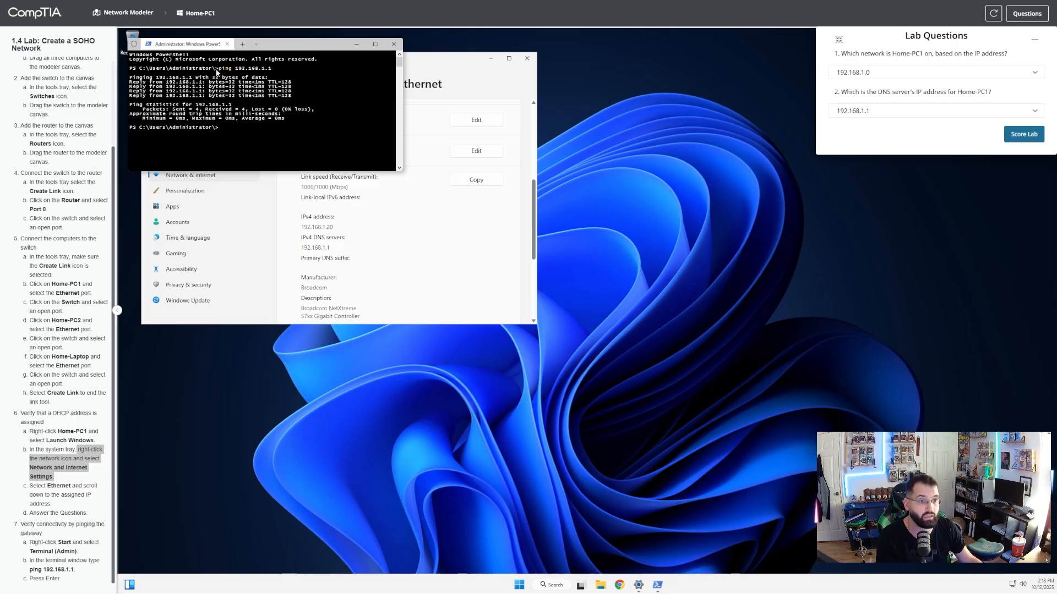
pyautogui.moveTo(147, 112); pyautogui.dragTo(318, 110)
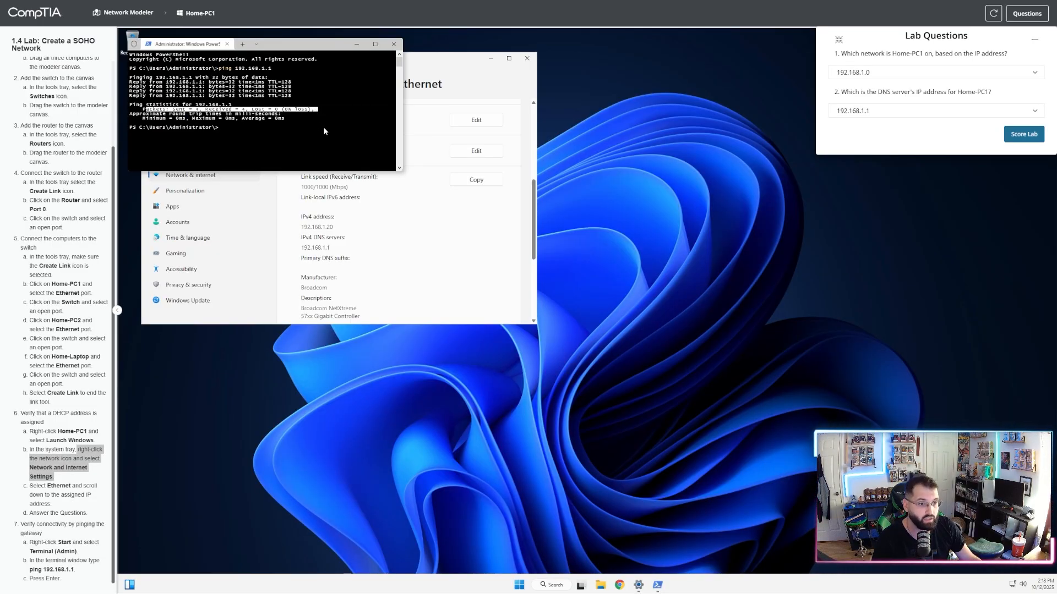
pyautogui.click(324, 140)
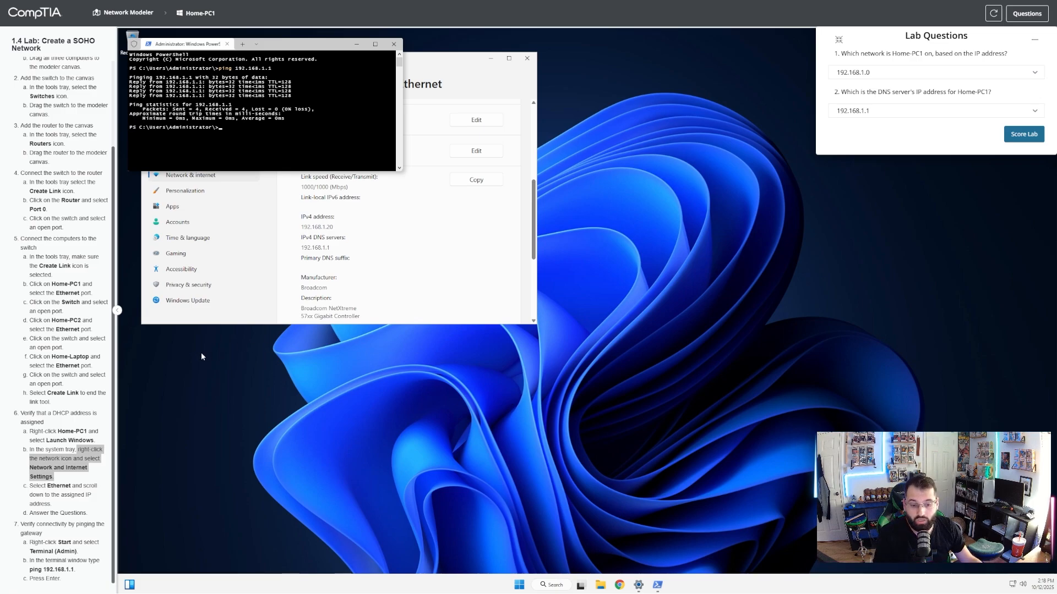
# Submit the lab for scoring and confirm the submission.
pyautogui.click(1029, 138)
pyautogui.click(596, 330)
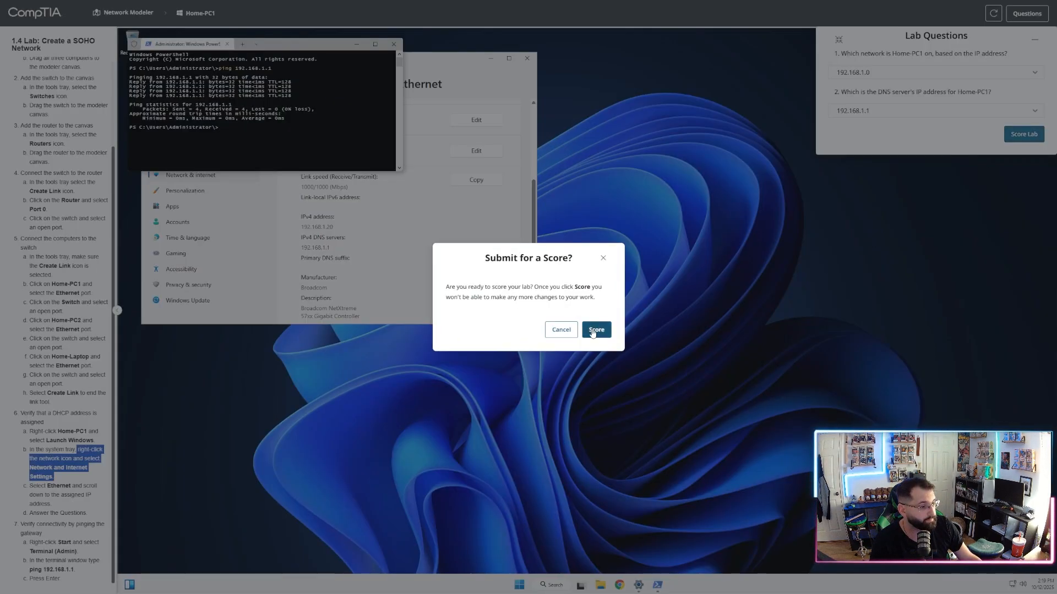